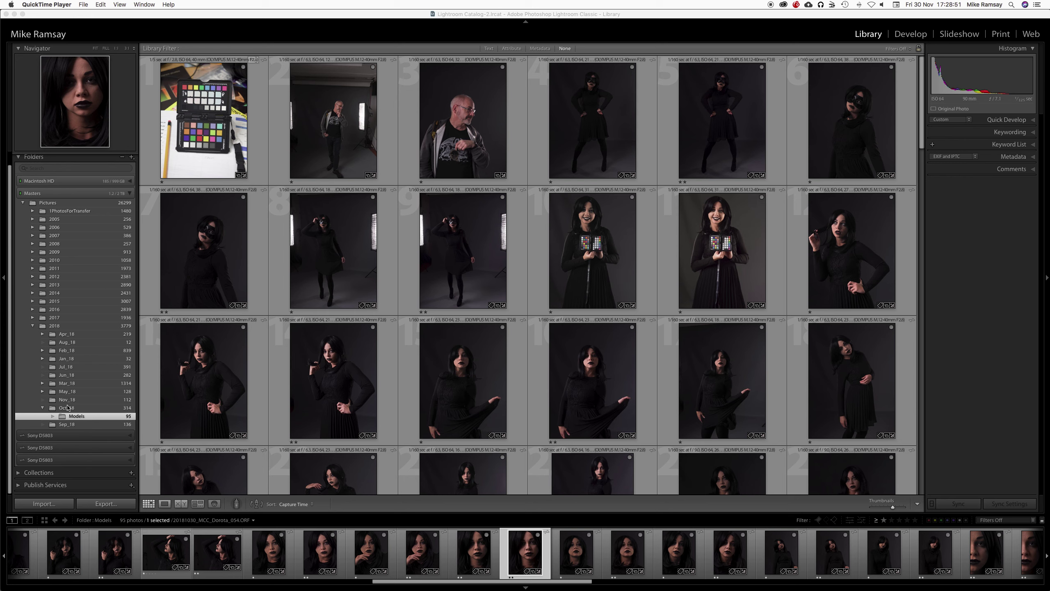
- Show the 2Stars=Work needed smart collection from the Ratings set and review its rules without changing them
click(16, 476)
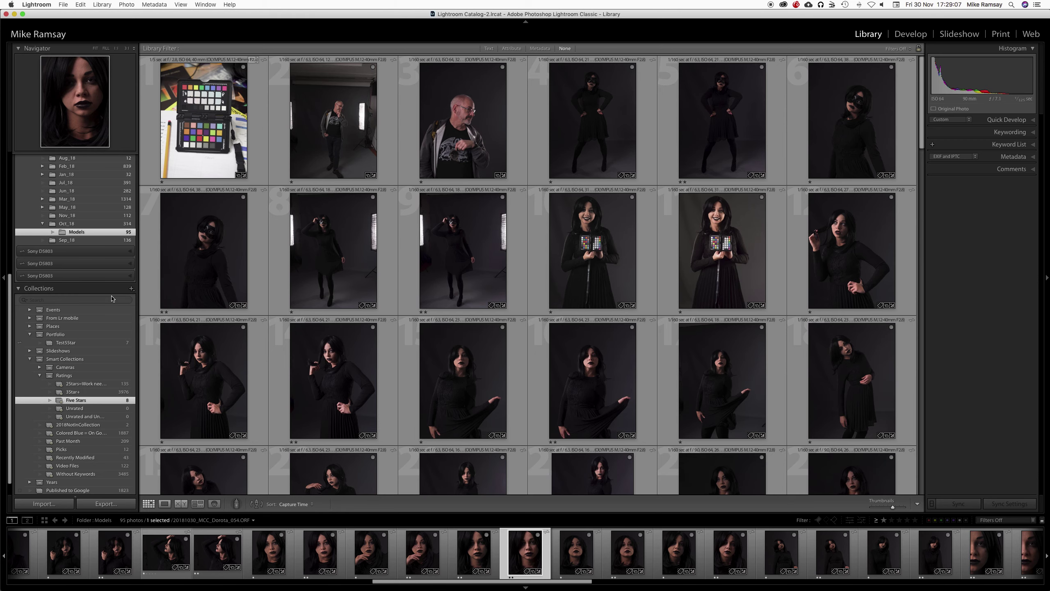
click(90, 384)
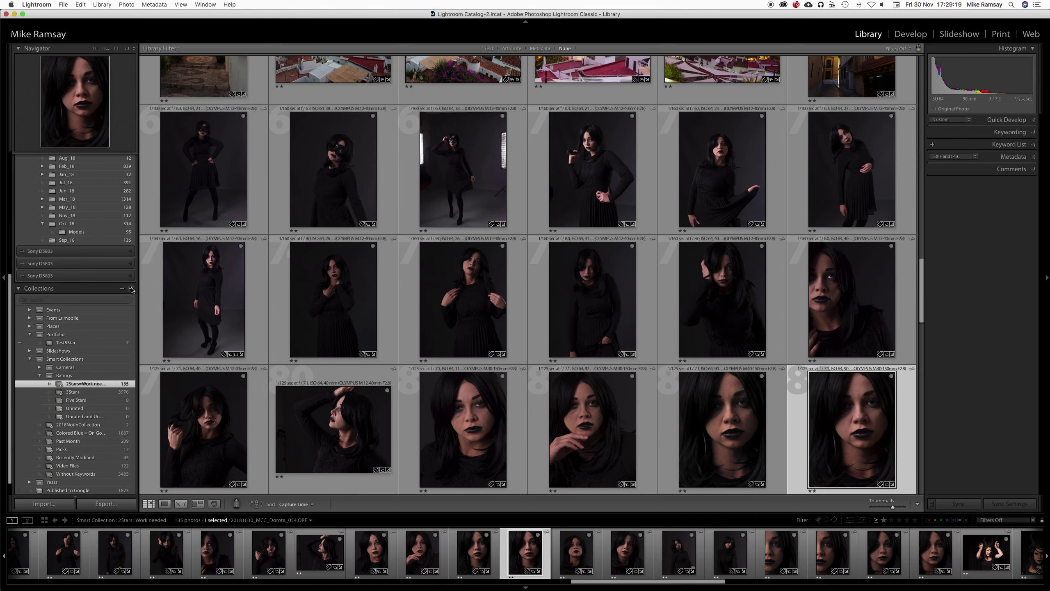
right_click(101, 384)
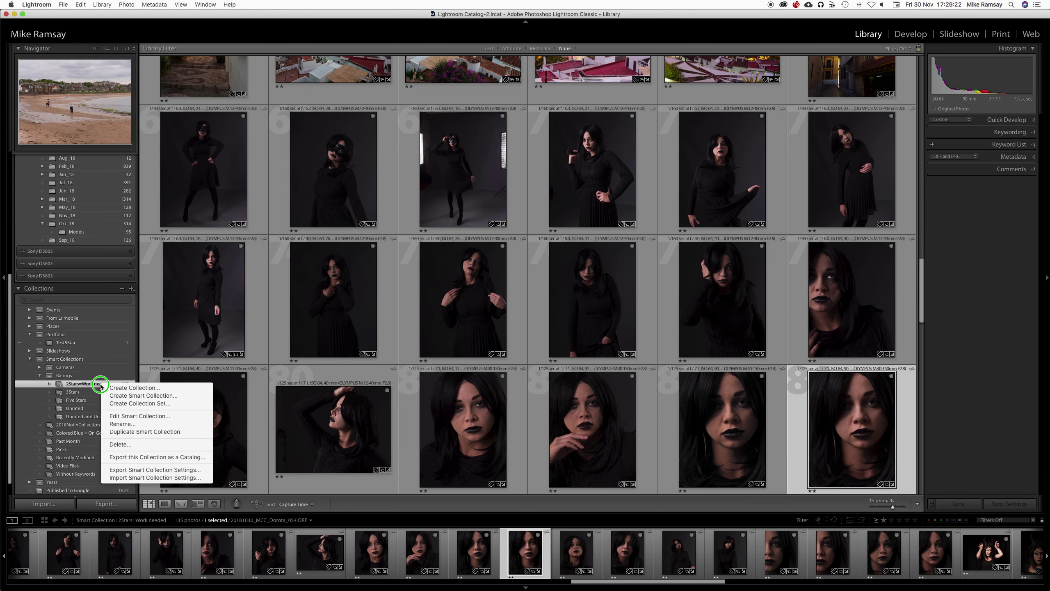
click(133, 417)
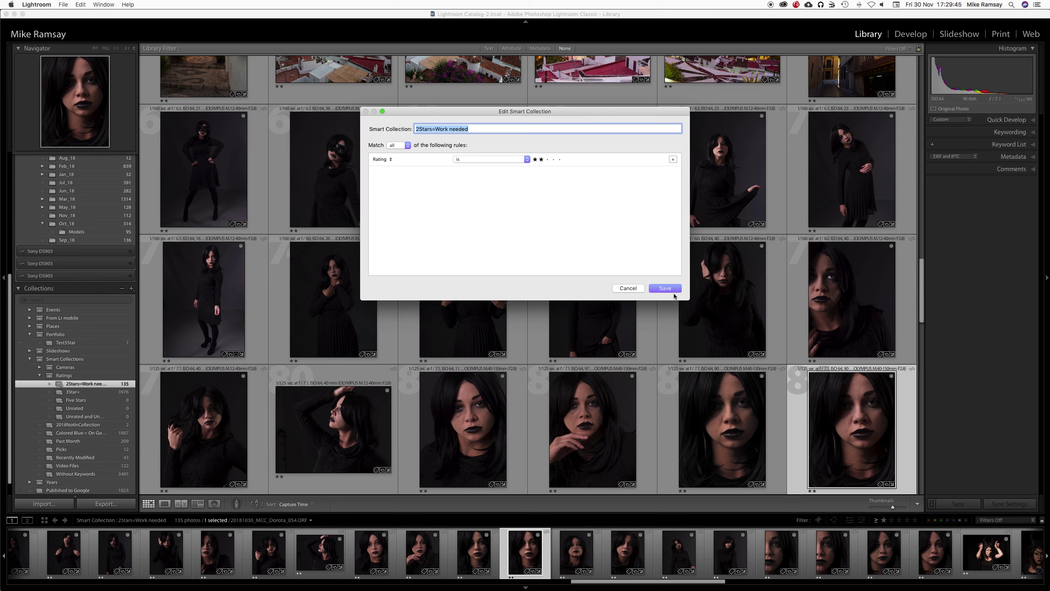
click(633, 293)
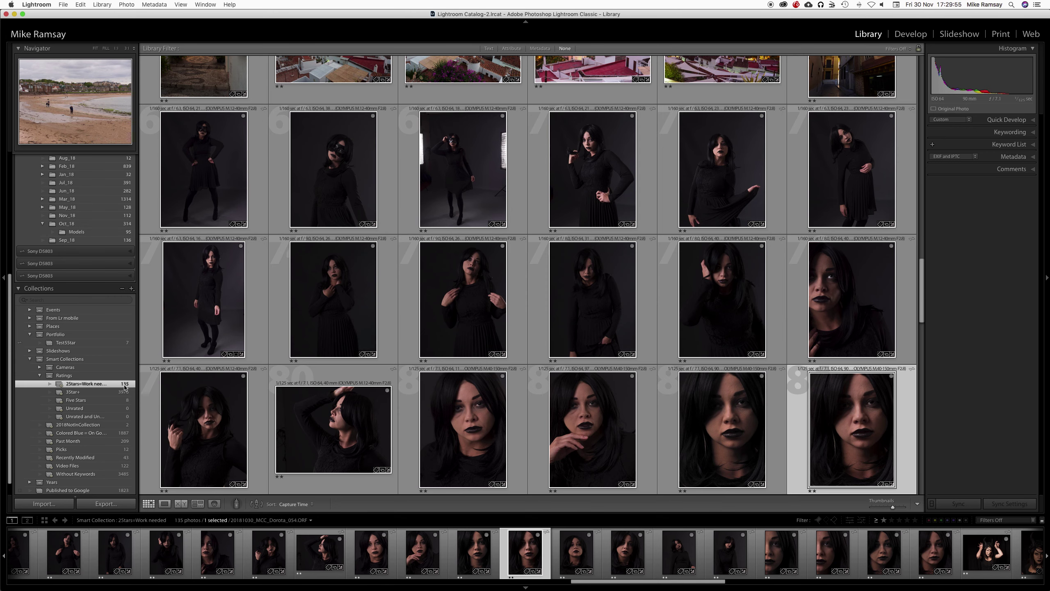
- Browse the collection, restore the detailed grid cells, and open the selected close-up portrait in the Develop module
scroll(311, 334, up, 10)
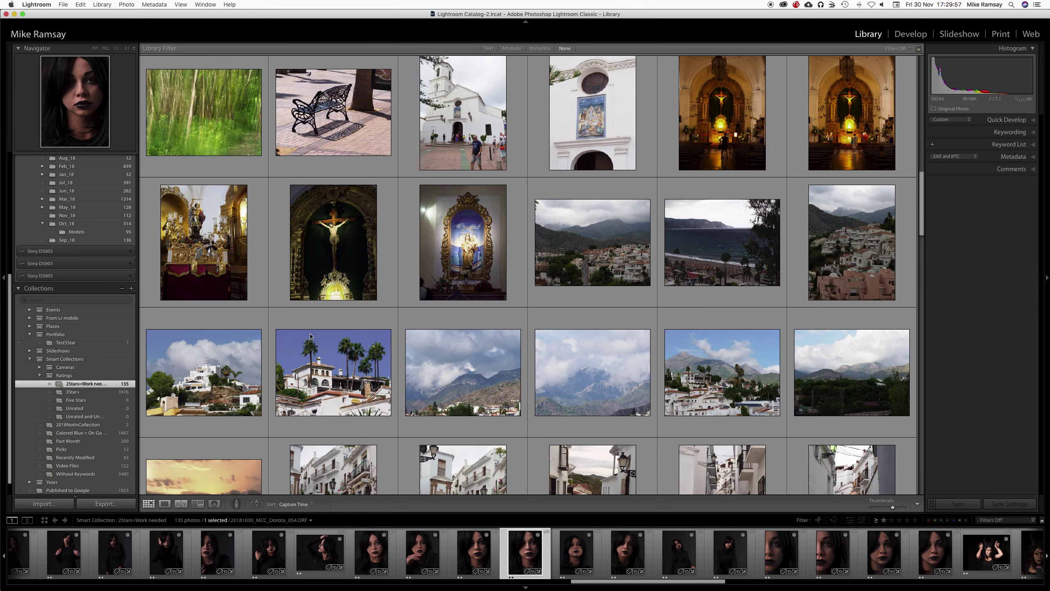
scroll(311, 336, down, 10)
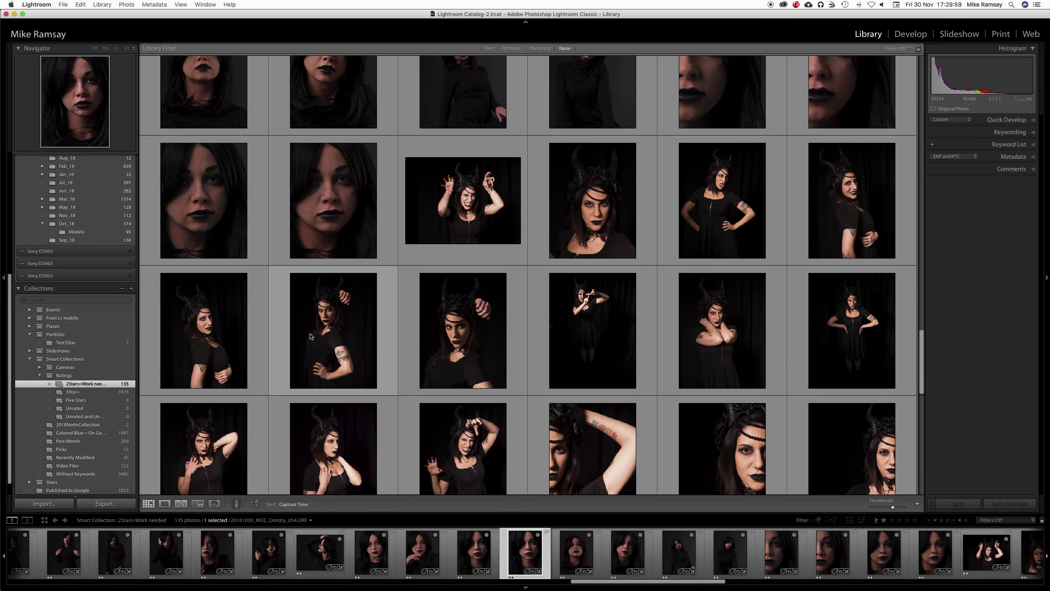
key(j)
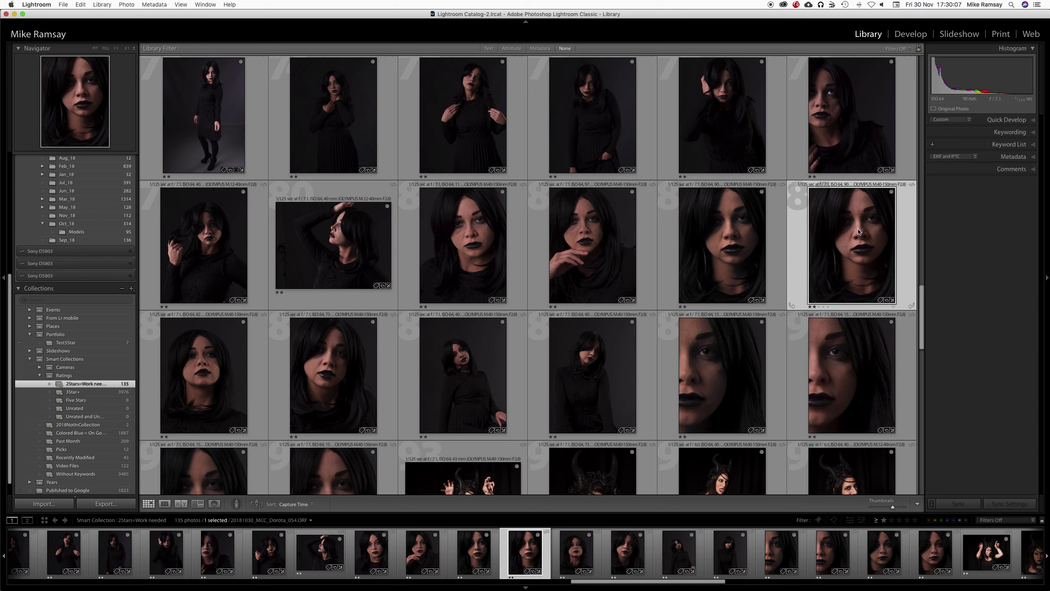
click(906, 36)
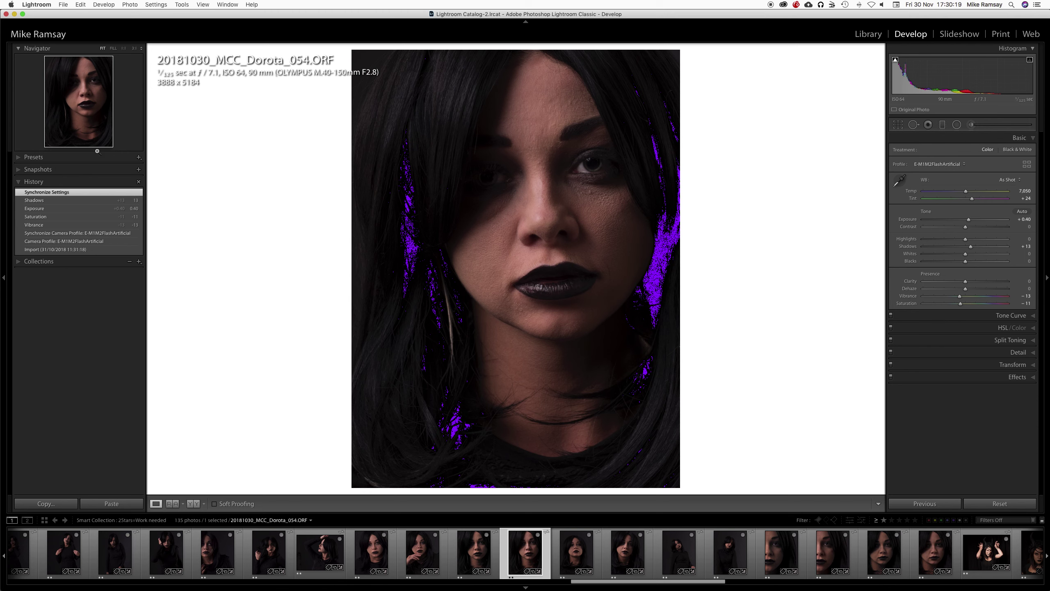
- Check the Collections list, return to the edit History, and turn off the shadow clipping overlay
click(20, 261)
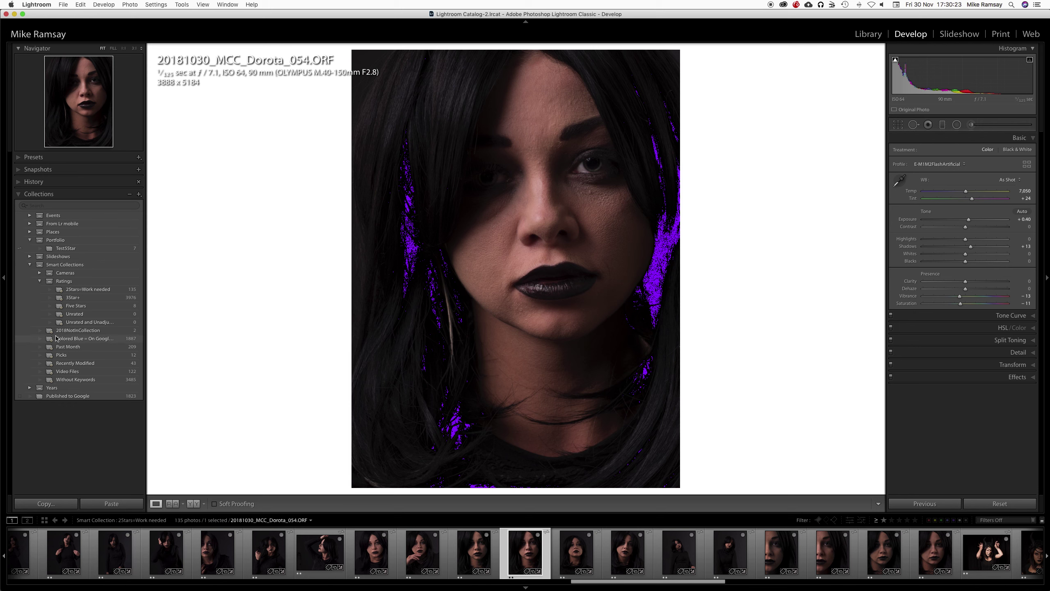
click(20, 195)
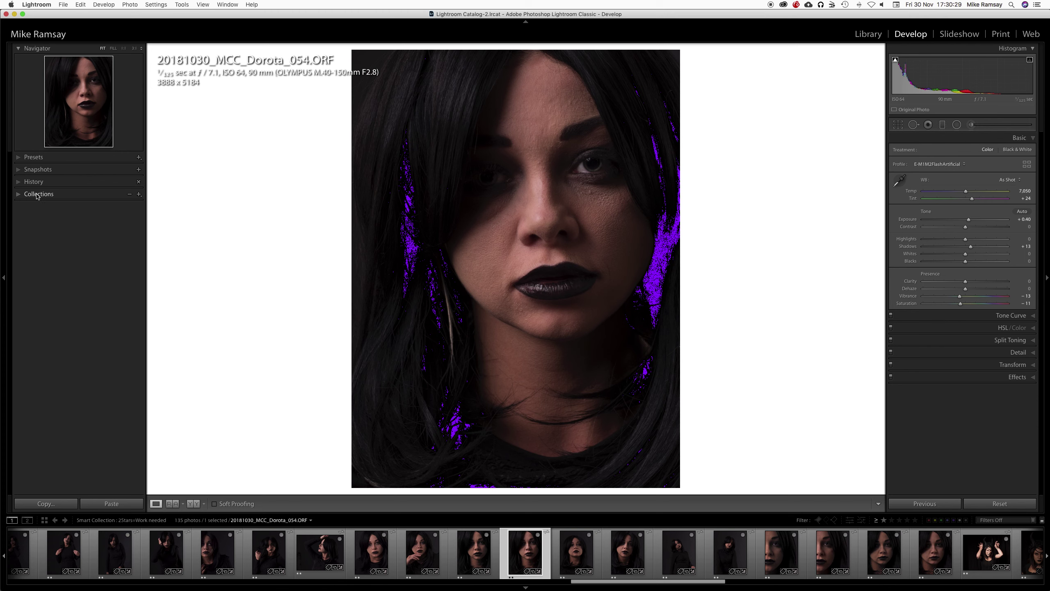
click(19, 183)
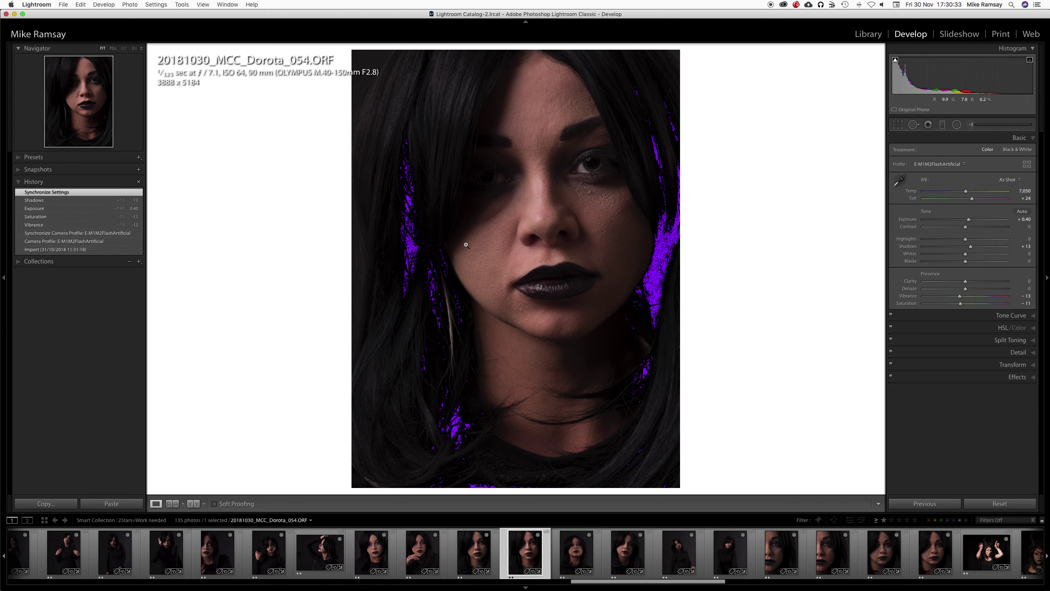
click(896, 60)
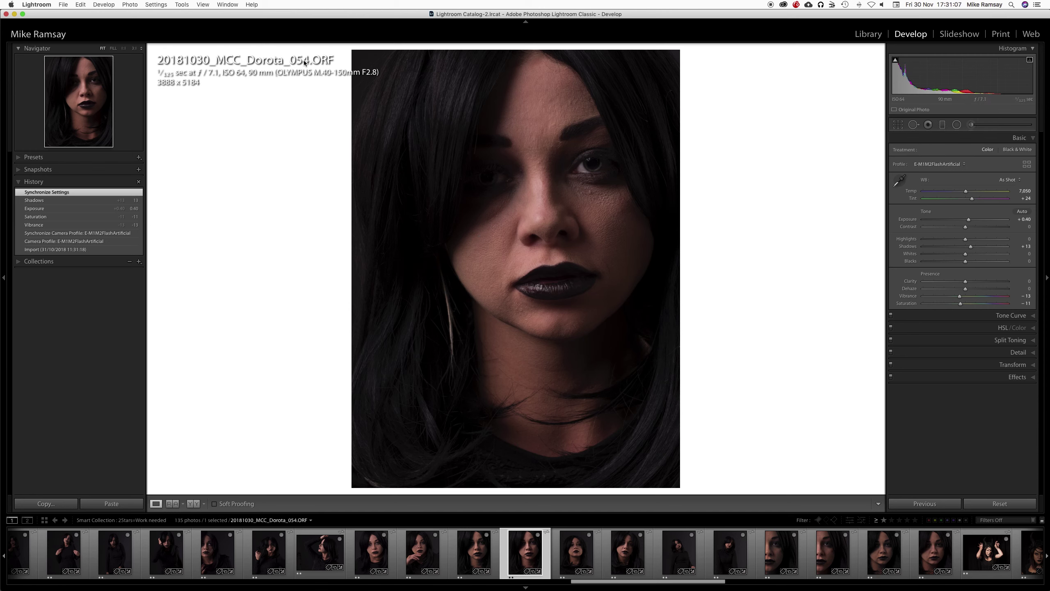
- Create a virtual copy of the portrait and reset all its develop settings
right_click(538, 204)
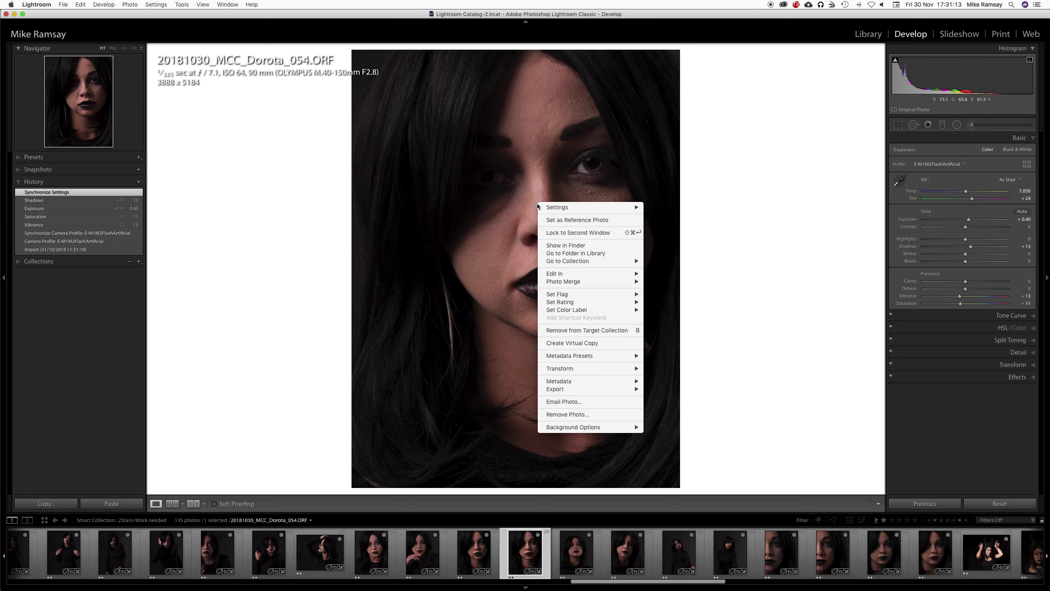
click(578, 343)
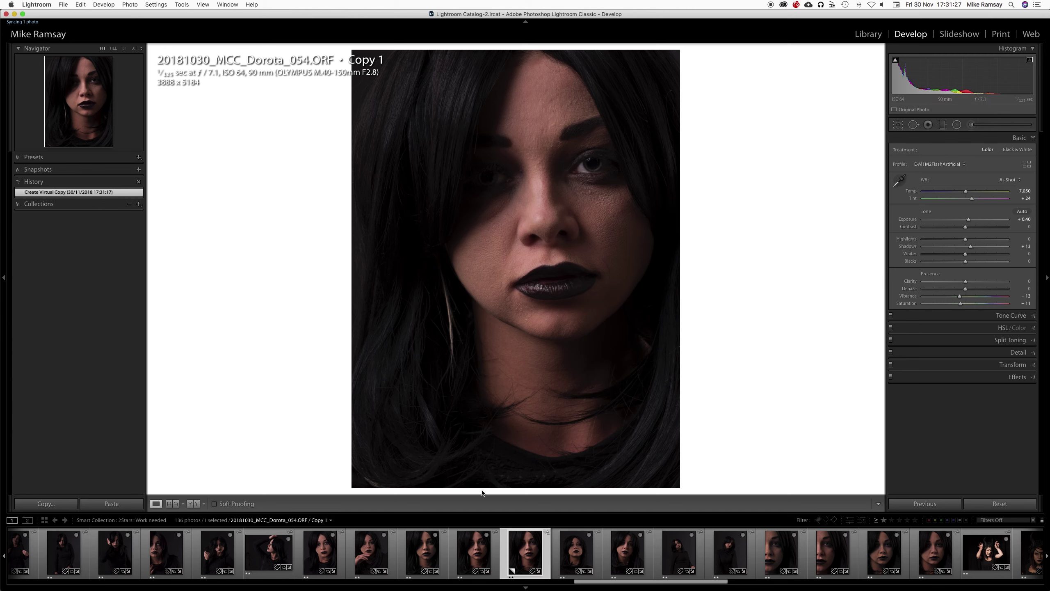
click(992, 503)
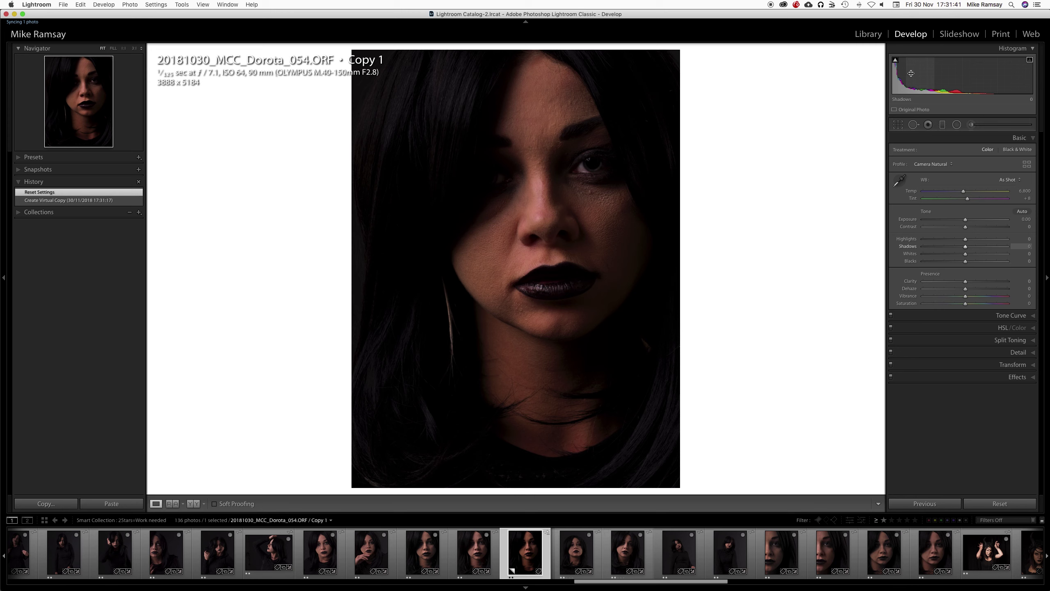
- Apply the Camera Portrait profile from the Camera Matching group to the virtual copy
mouse_move(897, 61)
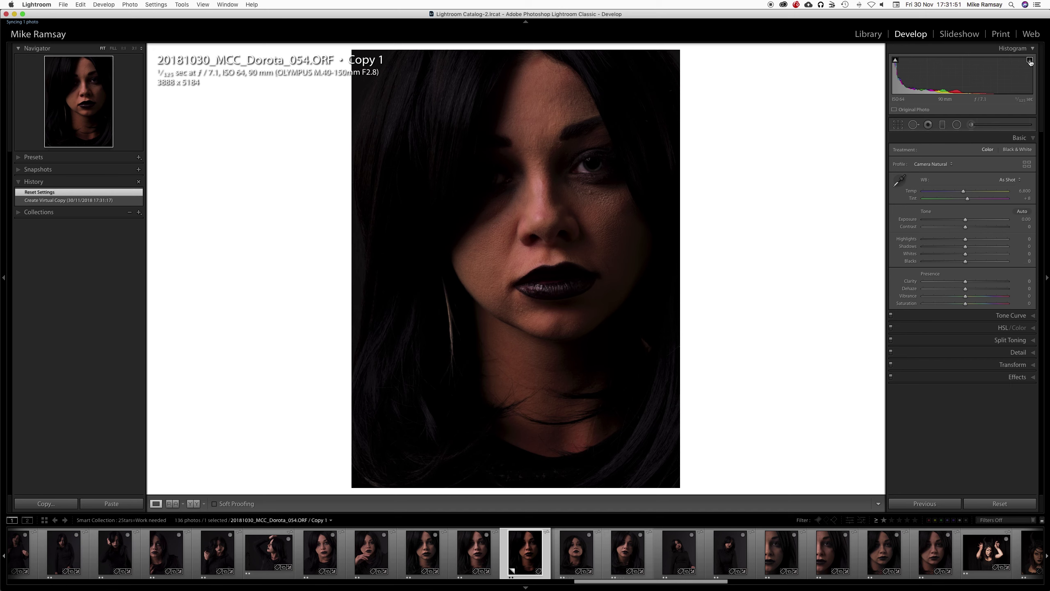
mouse_move(896, 63)
click(1028, 164)
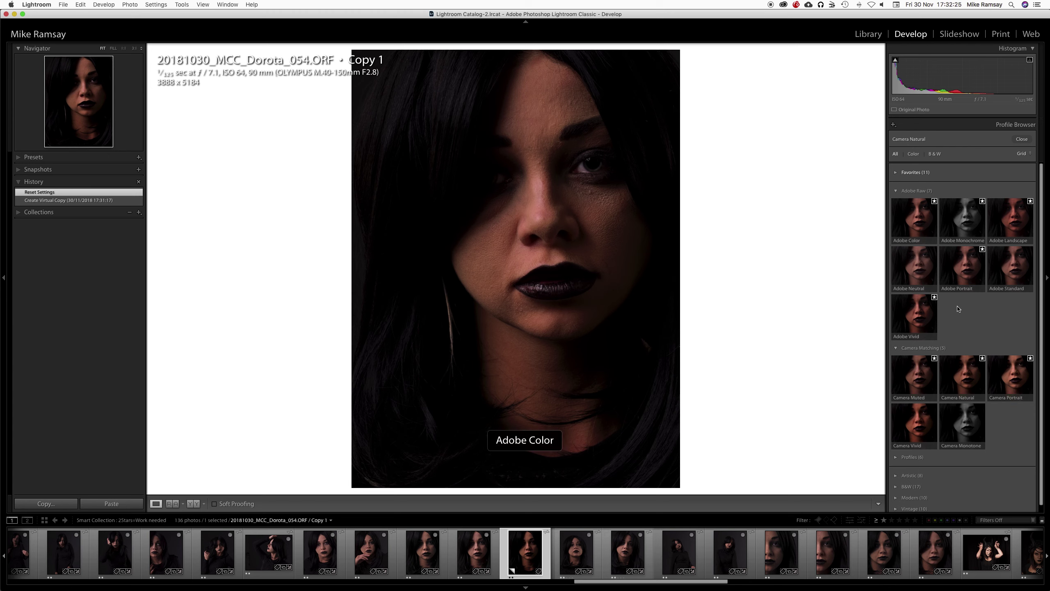
scroll(913, 327, down, 1)
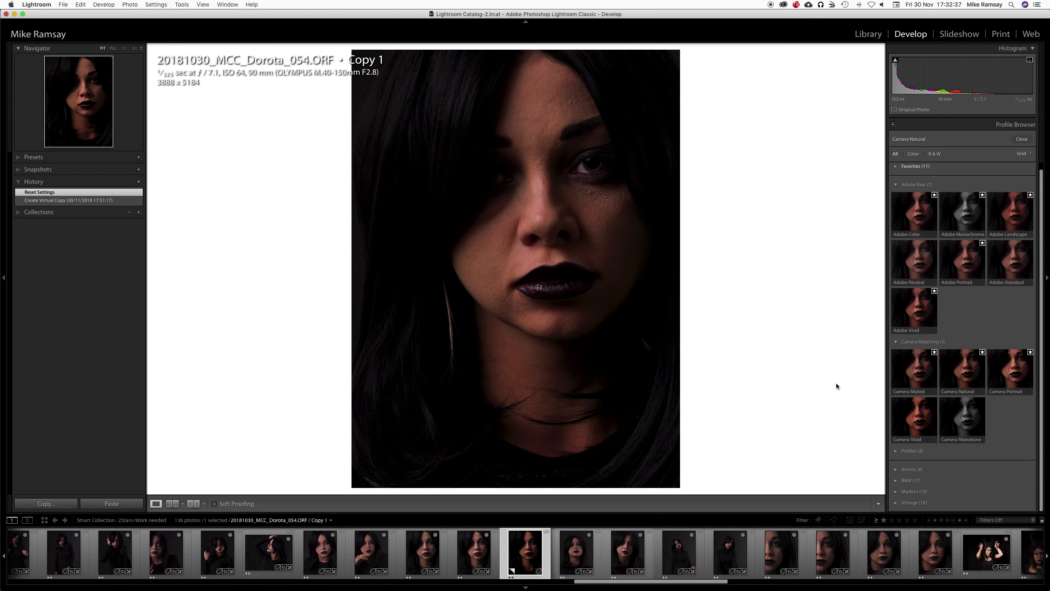
click(1016, 378)
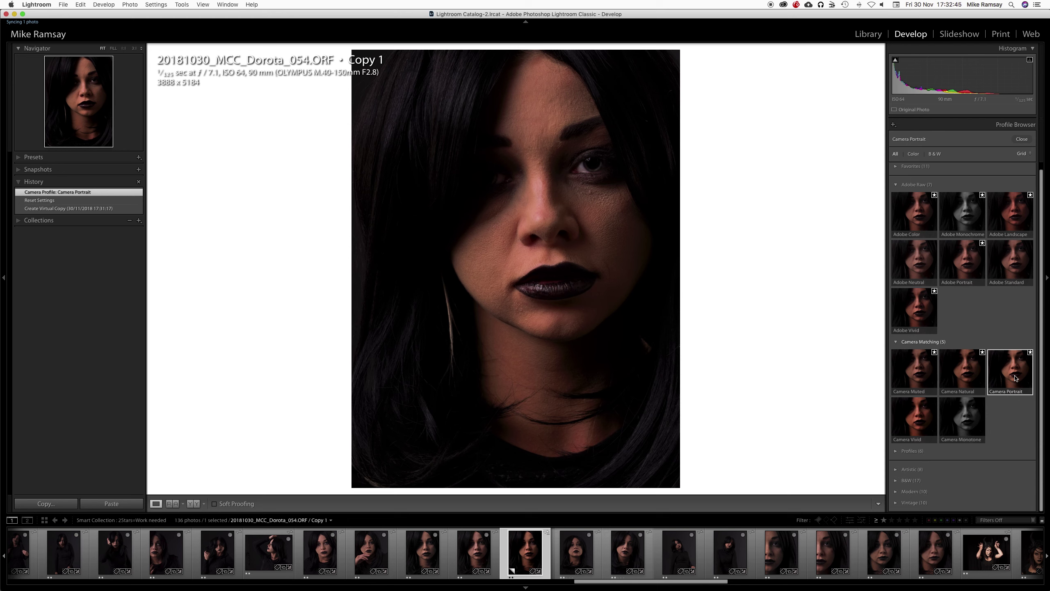
click(1020, 140)
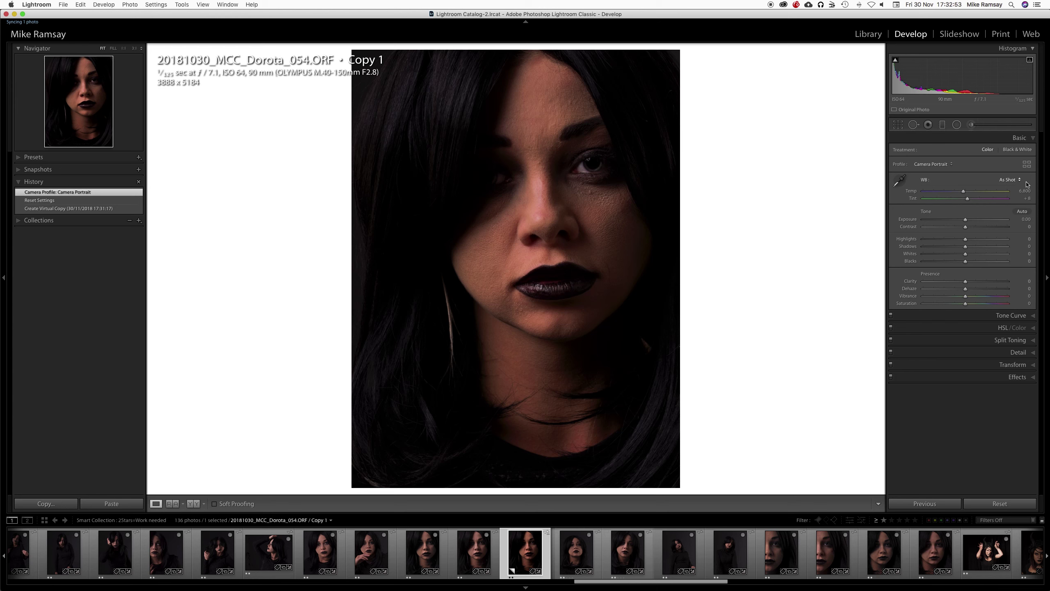
- Set the white balance to Flash, and refine it by sampling the dark backdrop in the photo's upper-left corner as neutral
click(1012, 181)
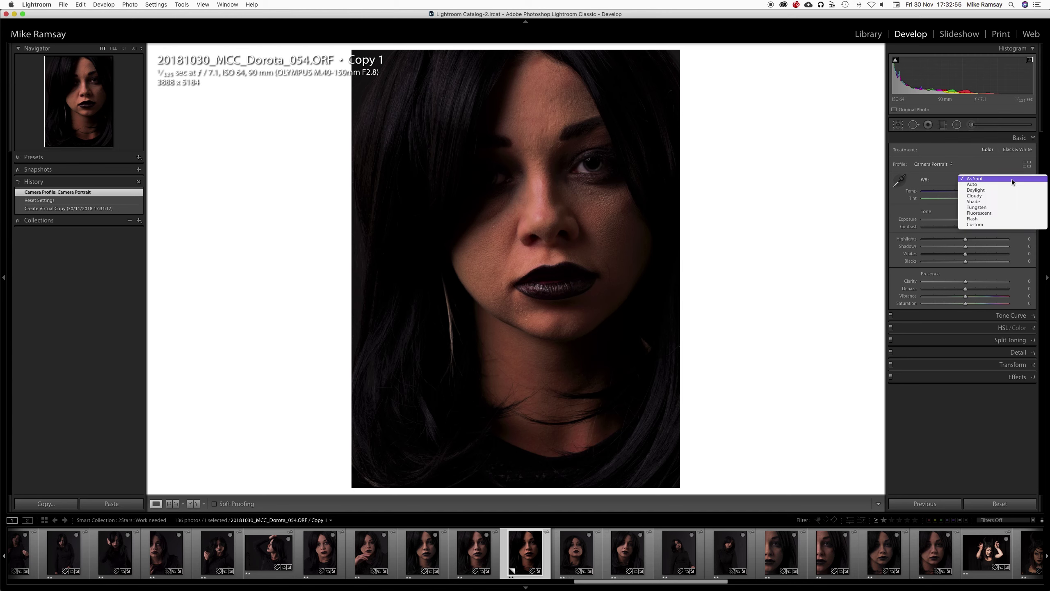
click(976, 220)
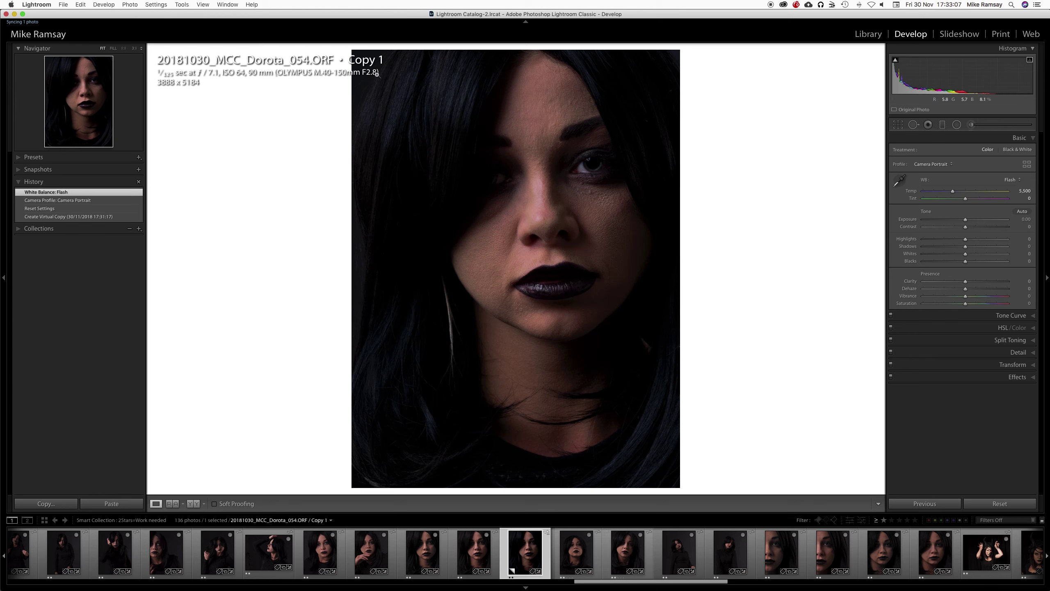
click(902, 183)
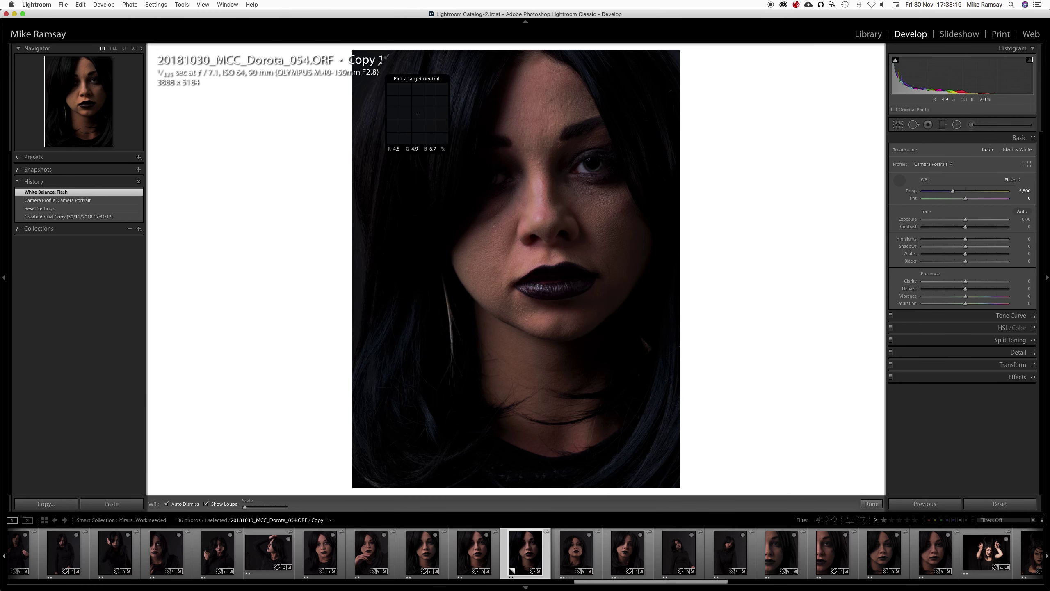
click(377, 65)
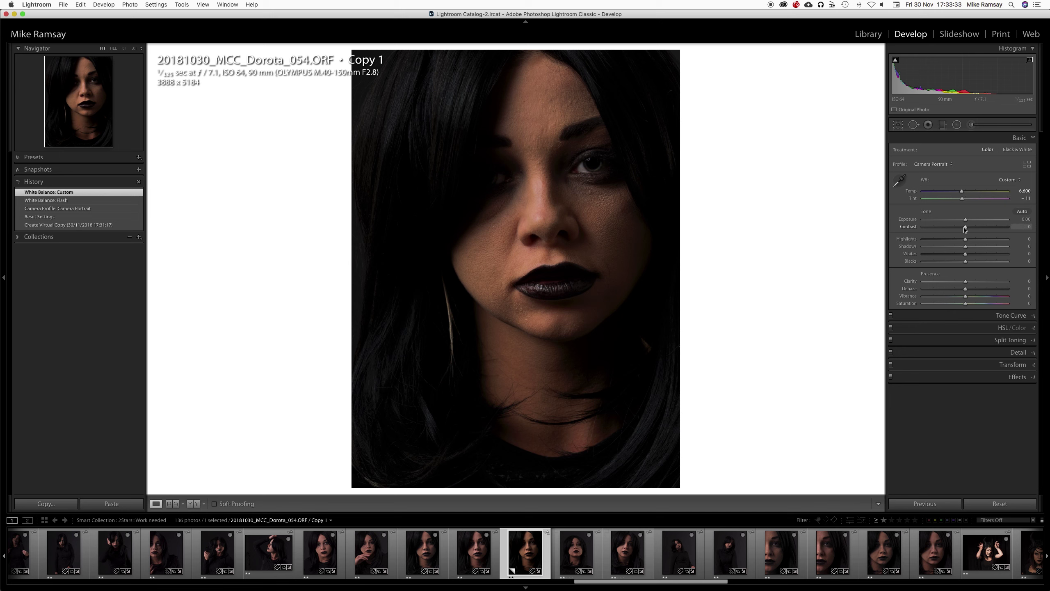
- Reduce the portrait's Saturation to -32 and its Vibrance to -12
click(966, 304)
mouse_move(966, 304)
mouse_down()
mouse_move(952, 306)
mouse_move(960, 299)
mouse_up()
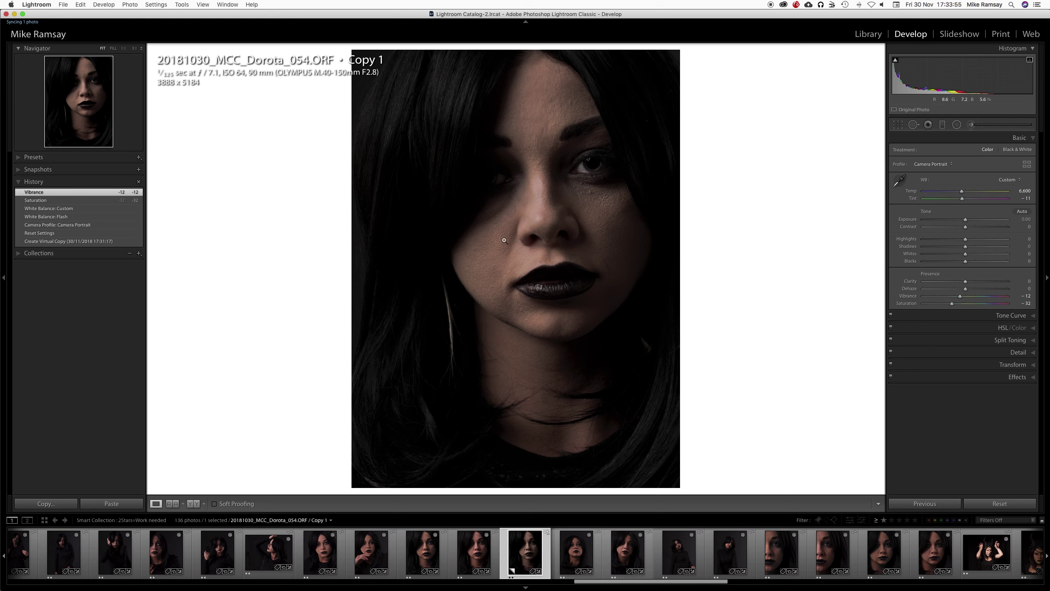
- Raise Shadows to +54 and Exposure to +0.60 with the shadow clipping overlay shown, and hide the overlay again
mouse_move(896, 65)
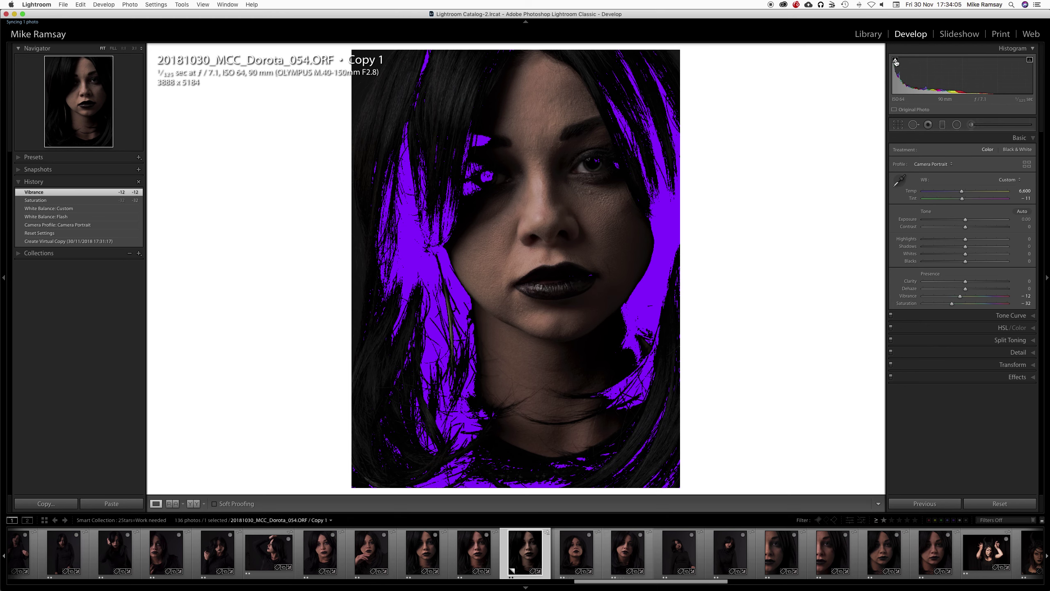
click(896, 60)
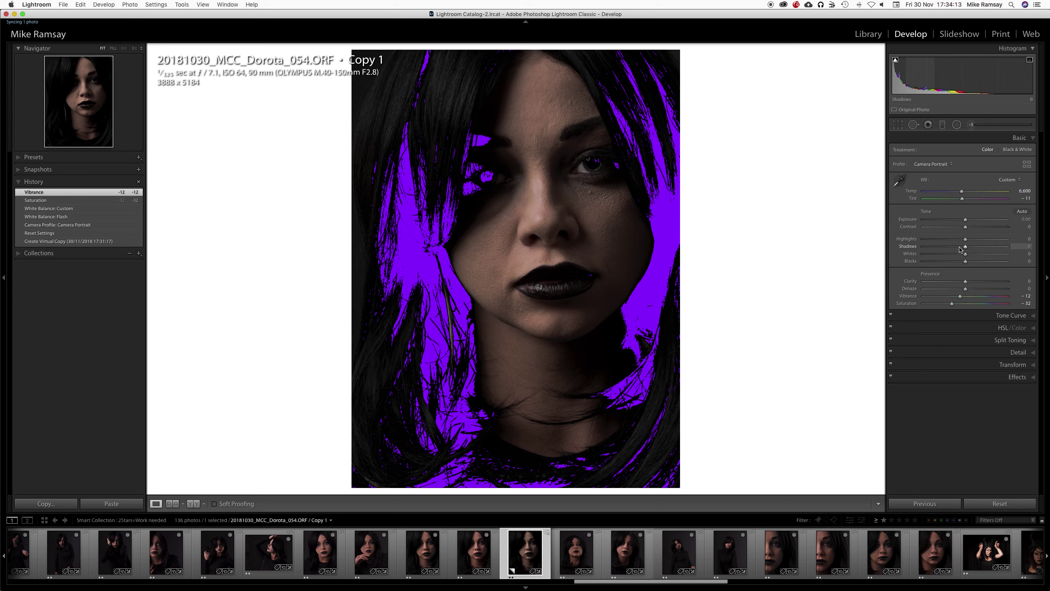
drag(965, 248, 988, 249)
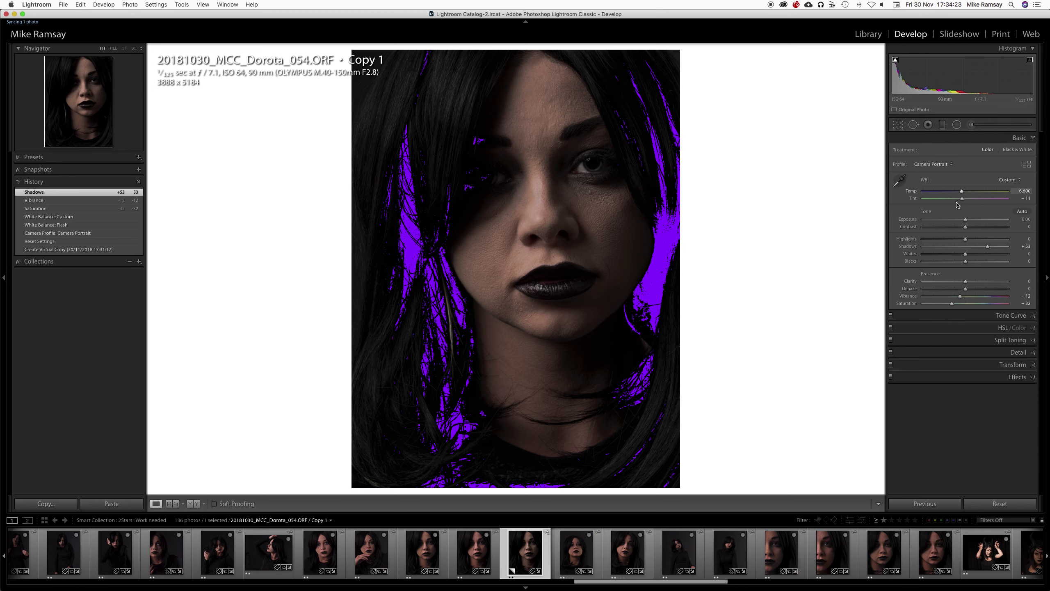
click(966, 222)
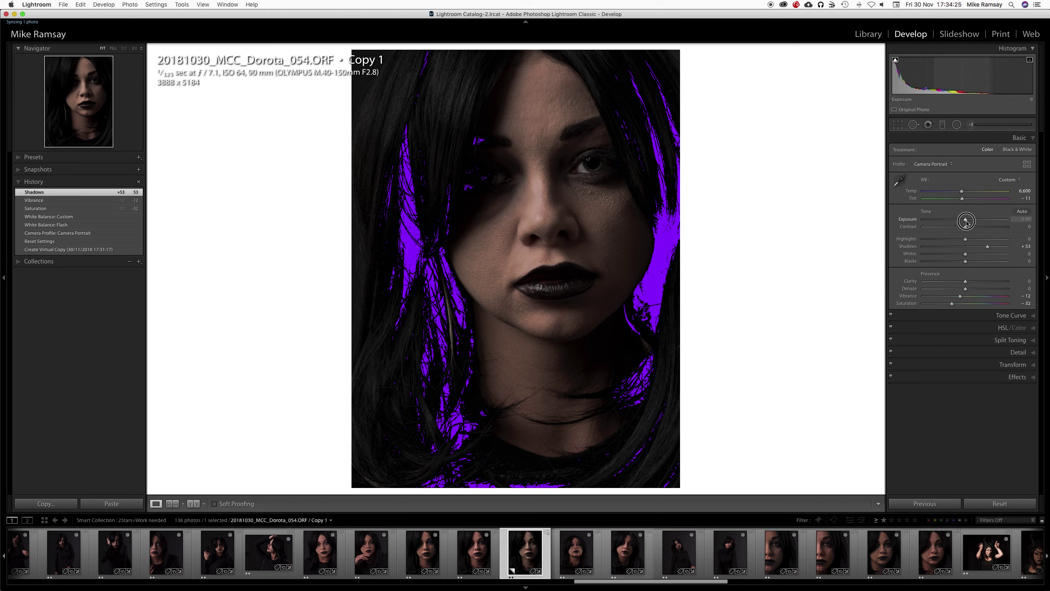
drag(966, 223, 972, 223)
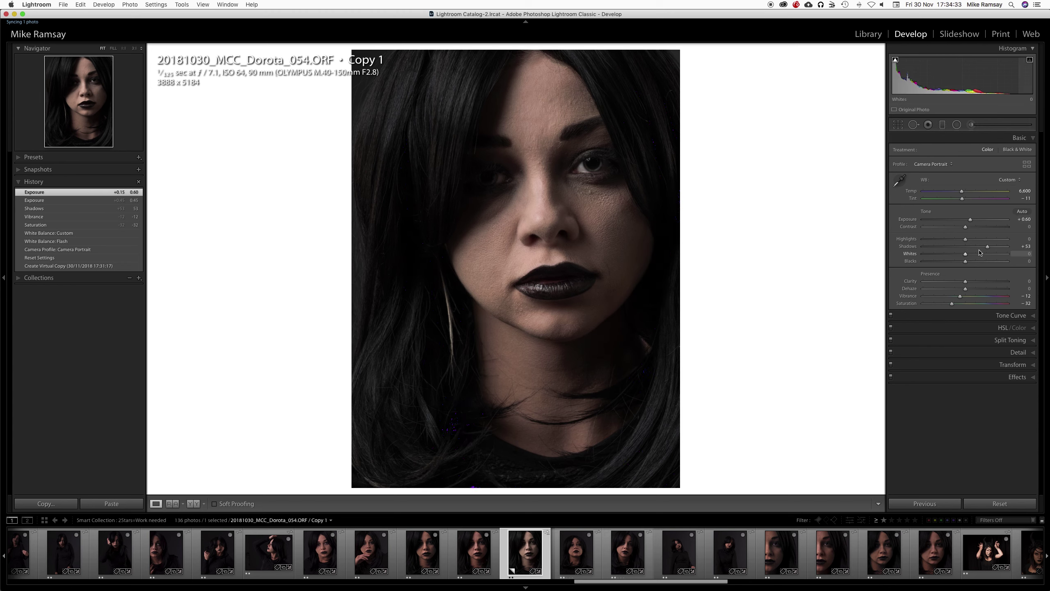
drag(988, 247, 988, 246)
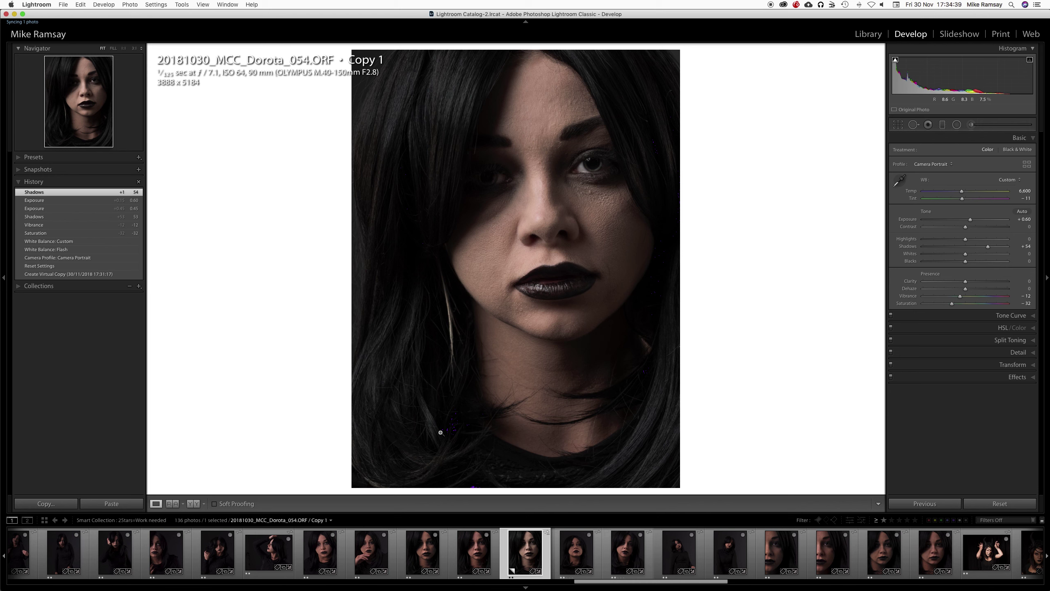
click(895, 60)
- Compare the portrait with its before state and raise Whites to about +30
key(backslash)
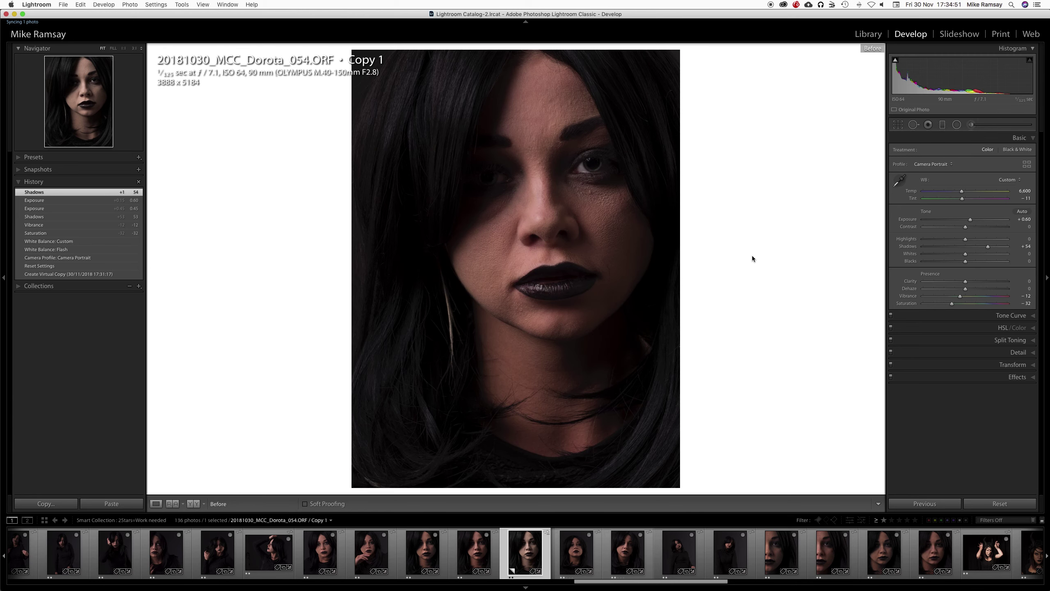
key(backslash)
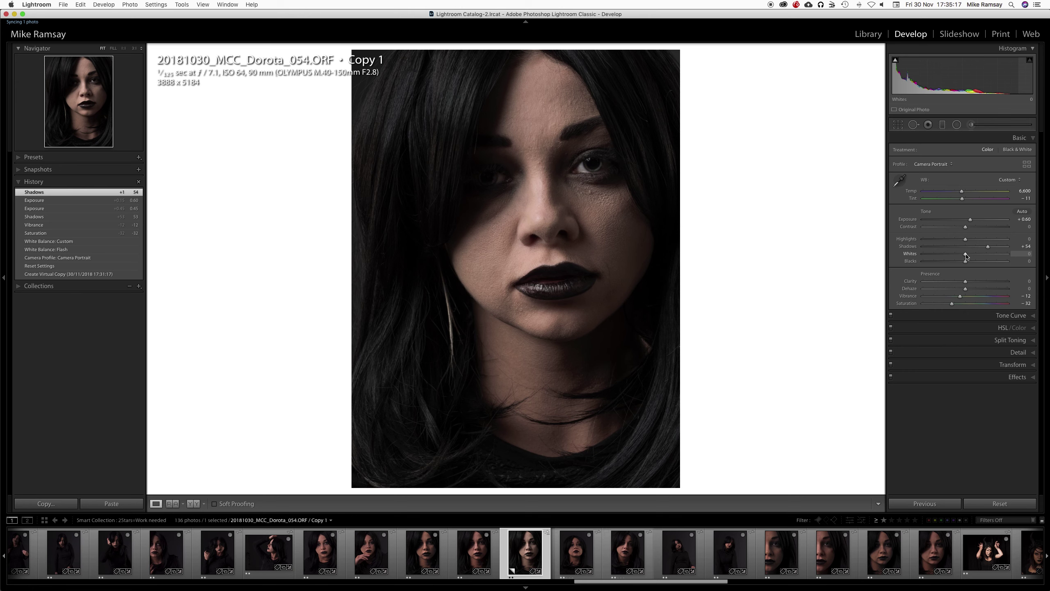
drag(966, 256, 979, 256)
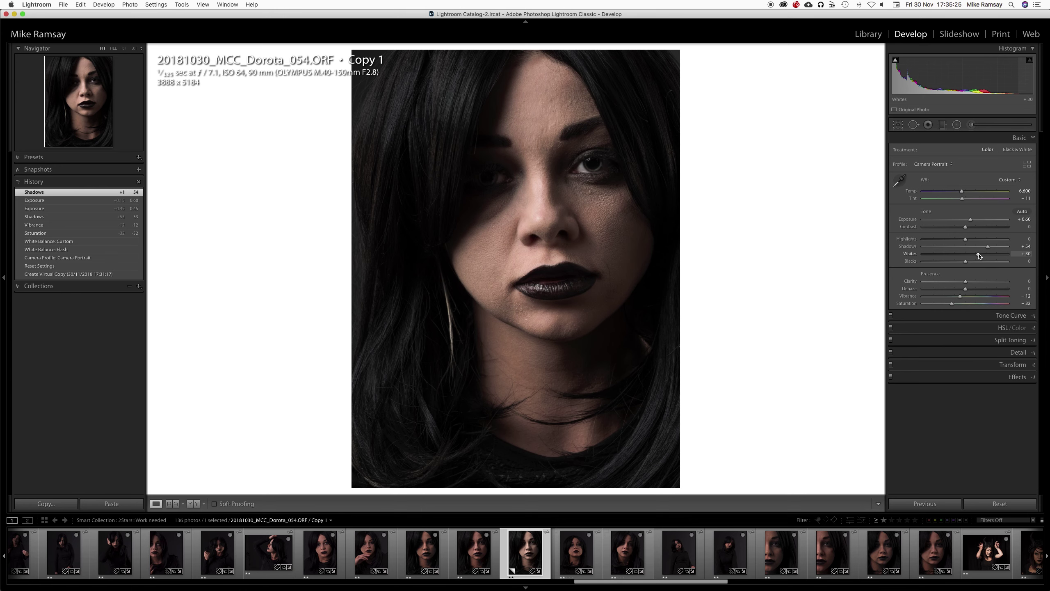